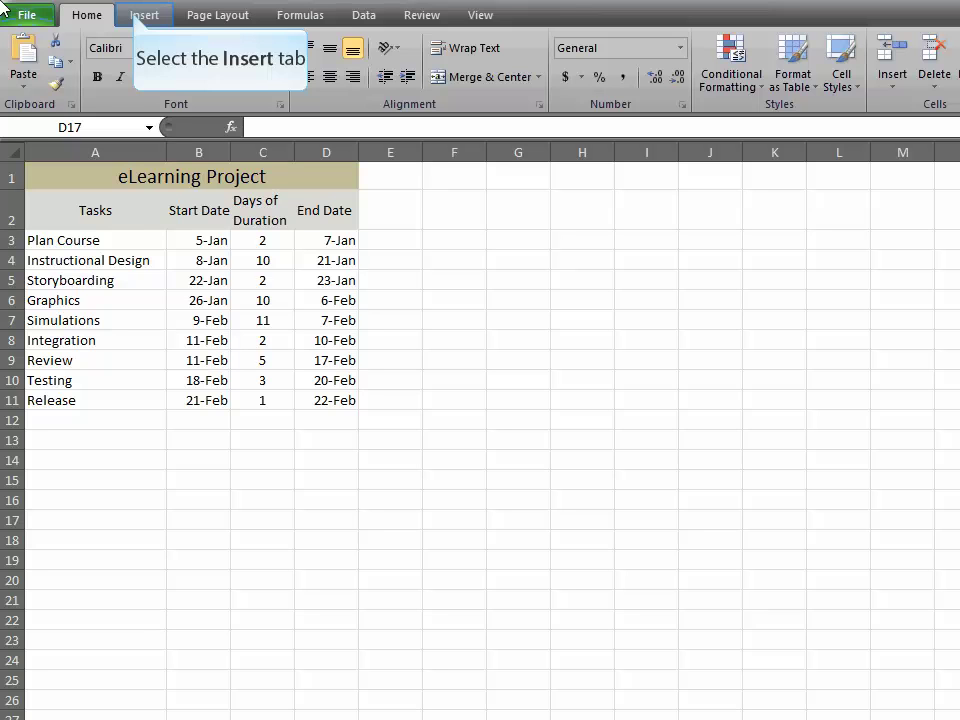
- Insert a blank Stacked Bar chart and move it to the right of the eLearning Project table
{"action": "left_click", "coordinate": [137, 18]}
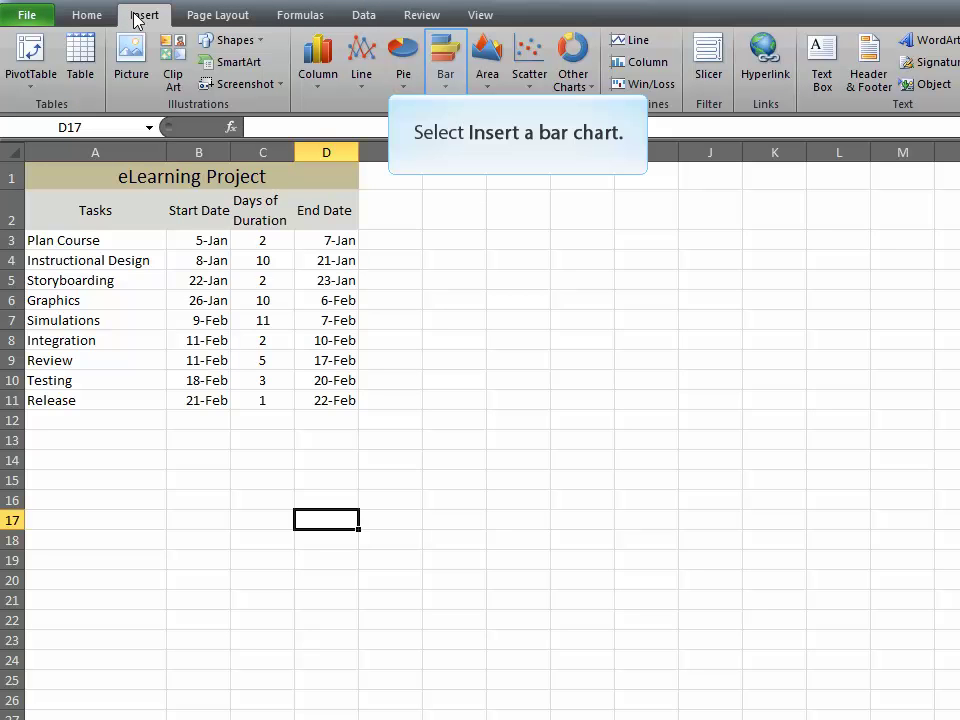
{"action": "left_click", "coordinate": [445, 82]}
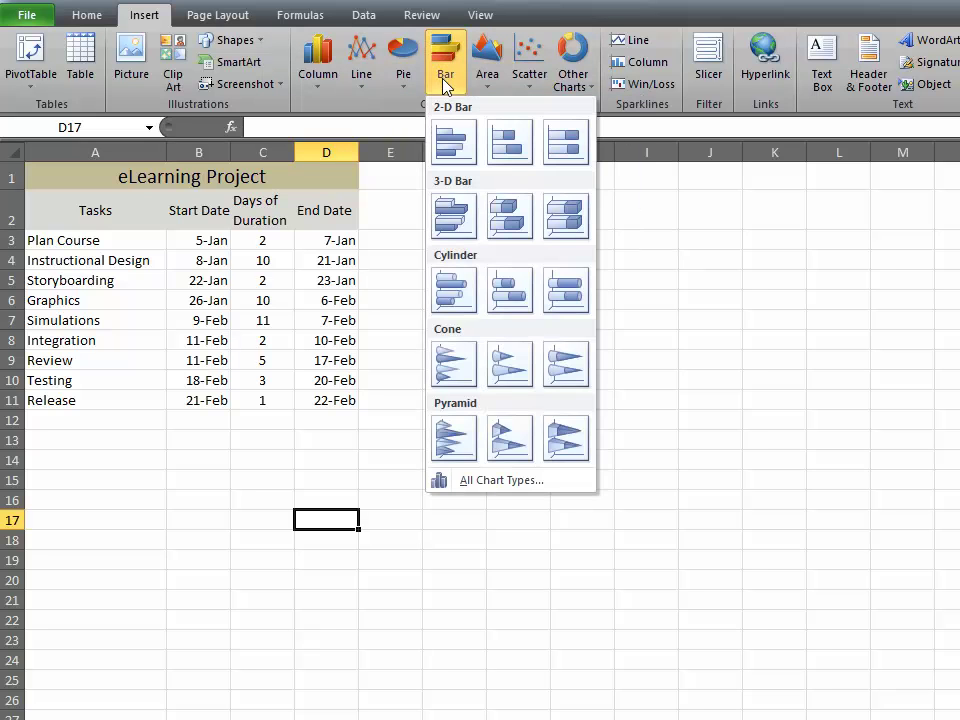
{"action": "left_click", "coordinate": [504, 150]}
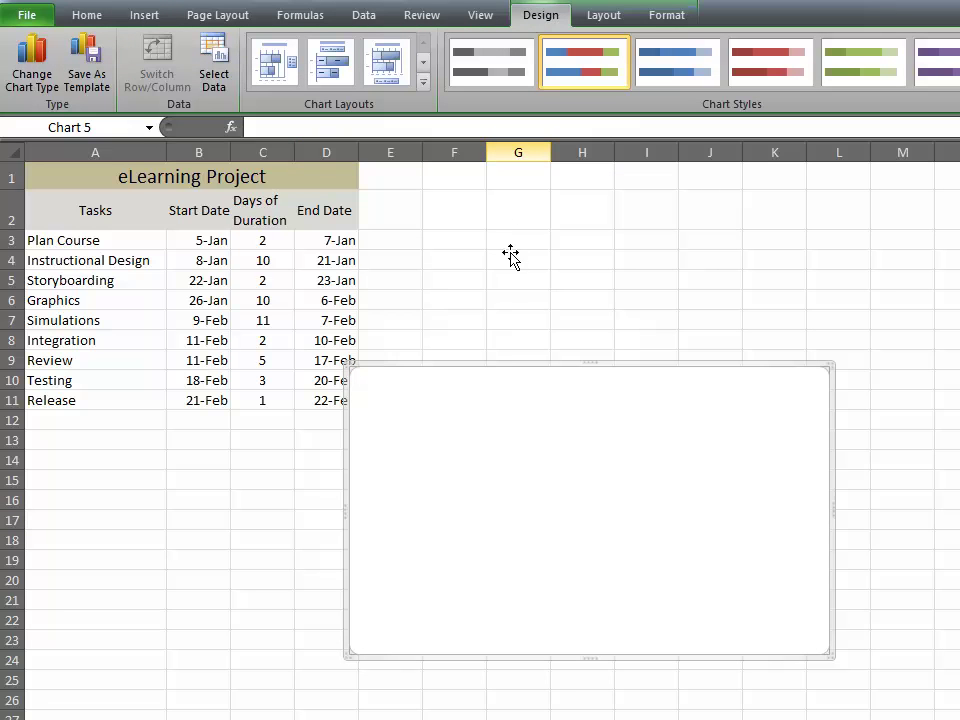
{"action": "left_click_drag", "start_coordinate": [510, 371], "coordinate": [531, 186]}
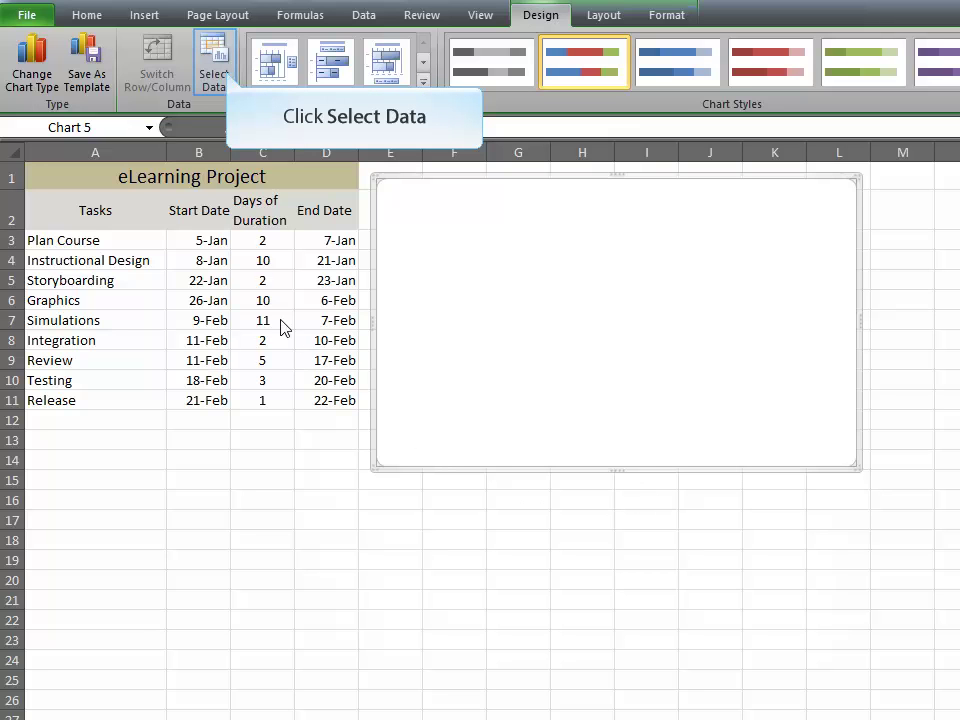
- Add a chart series named 'Start Dates' using the start dates in B3:B11 as values
{"action": "left_click", "coordinate": [226, 76]}
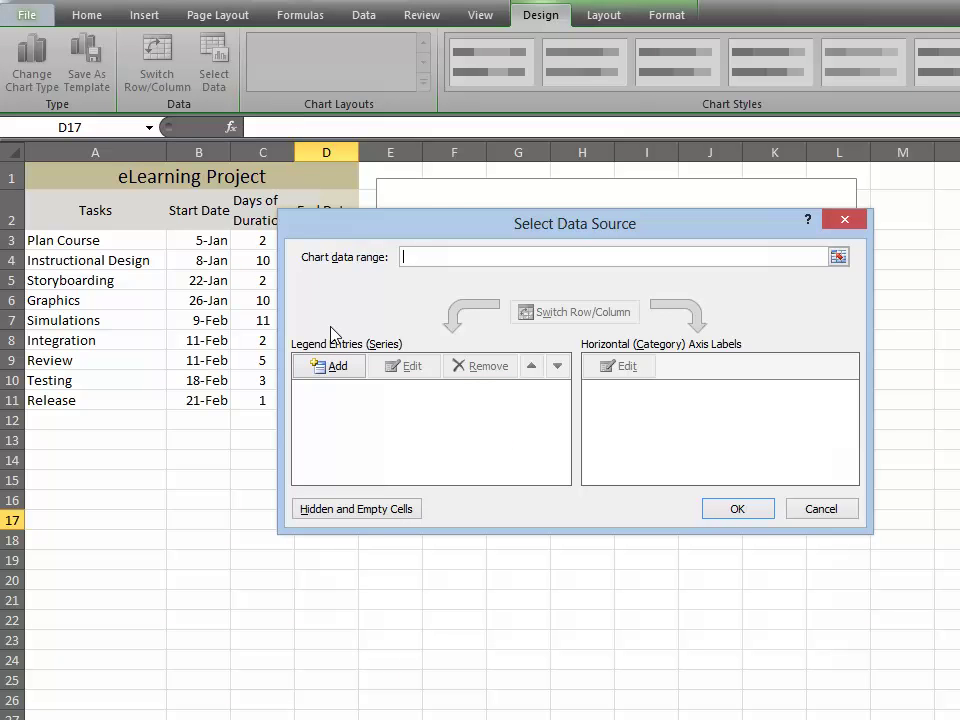
{"action": "left_click", "coordinate": [335, 366]}
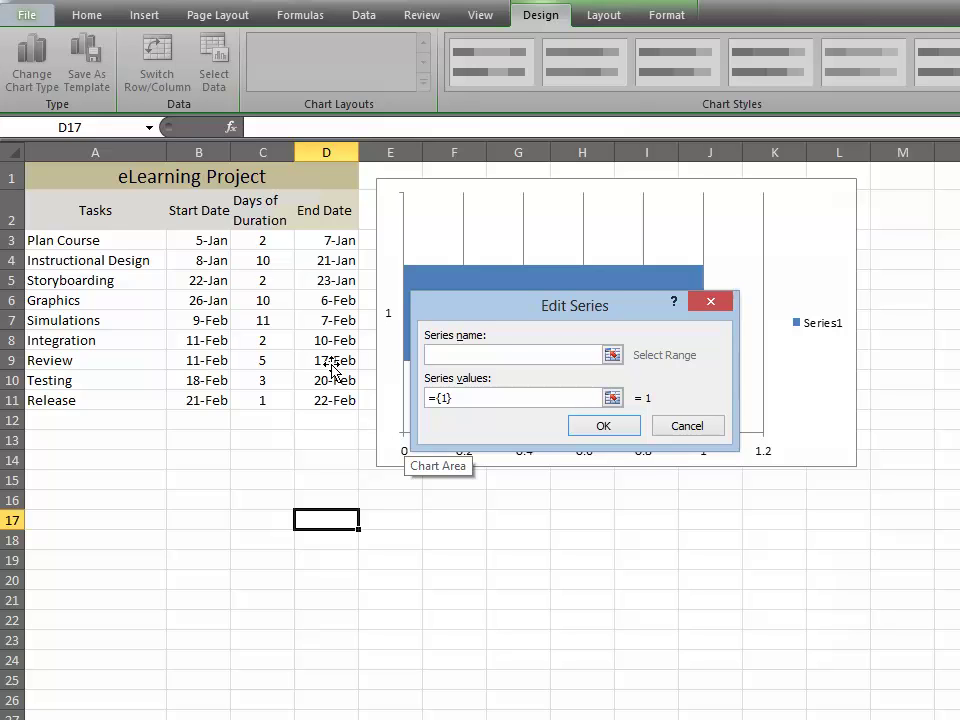
{"action": "type", "text": "Start Dates"}
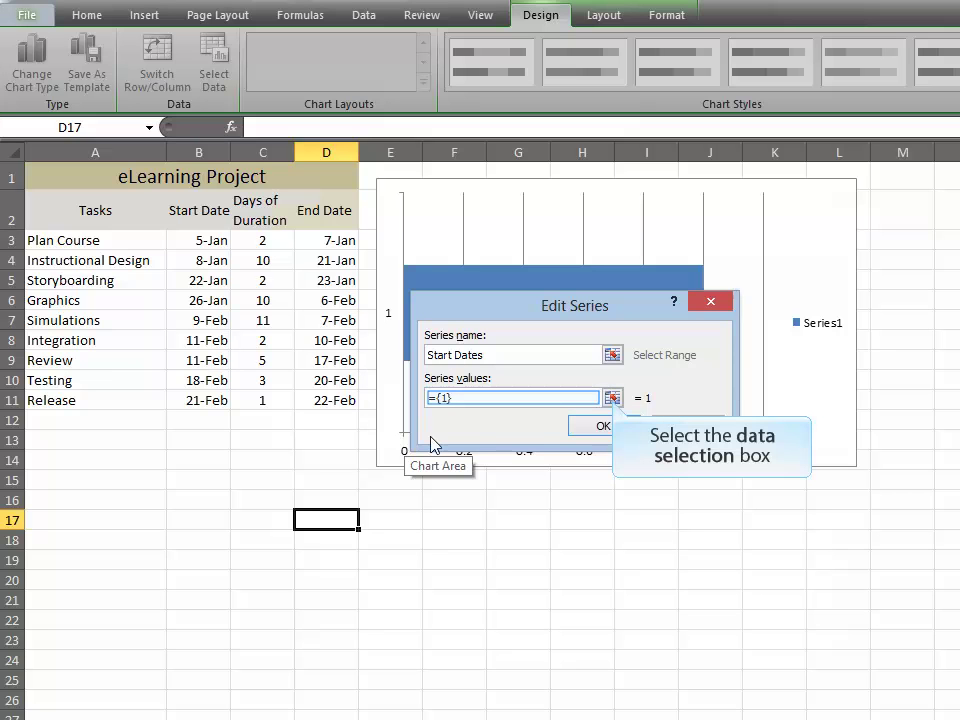
{"action": "left_click", "coordinate": [613, 398]}
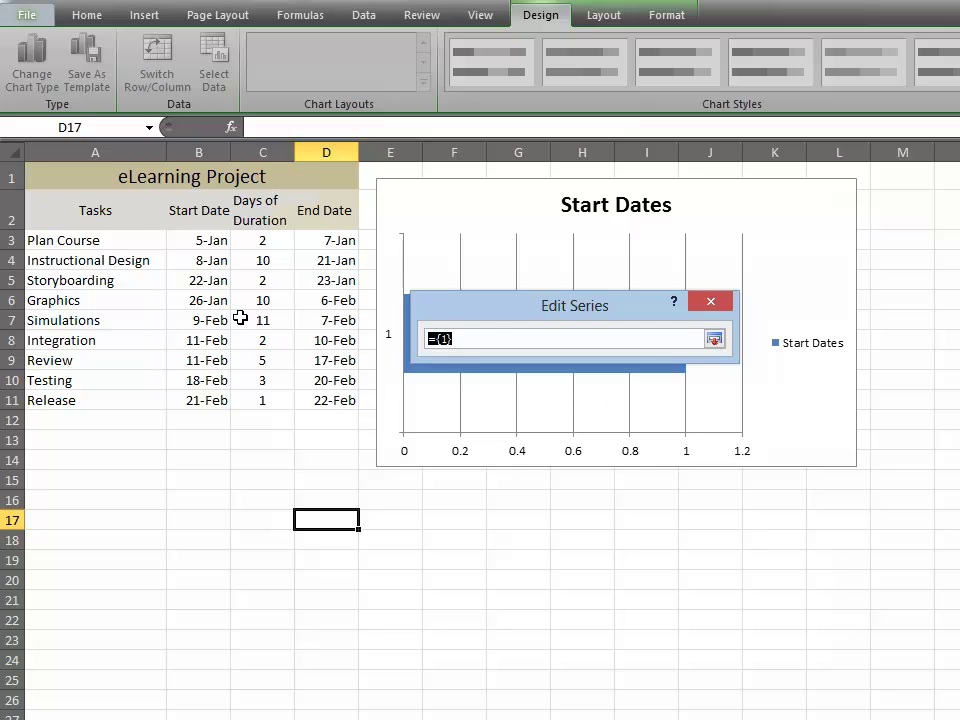
{"action": "left_click_drag", "start_coordinate": [205, 240], "coordinate": [203, 403]}
{"action": "left_click", "coordinate": [714, 339]}
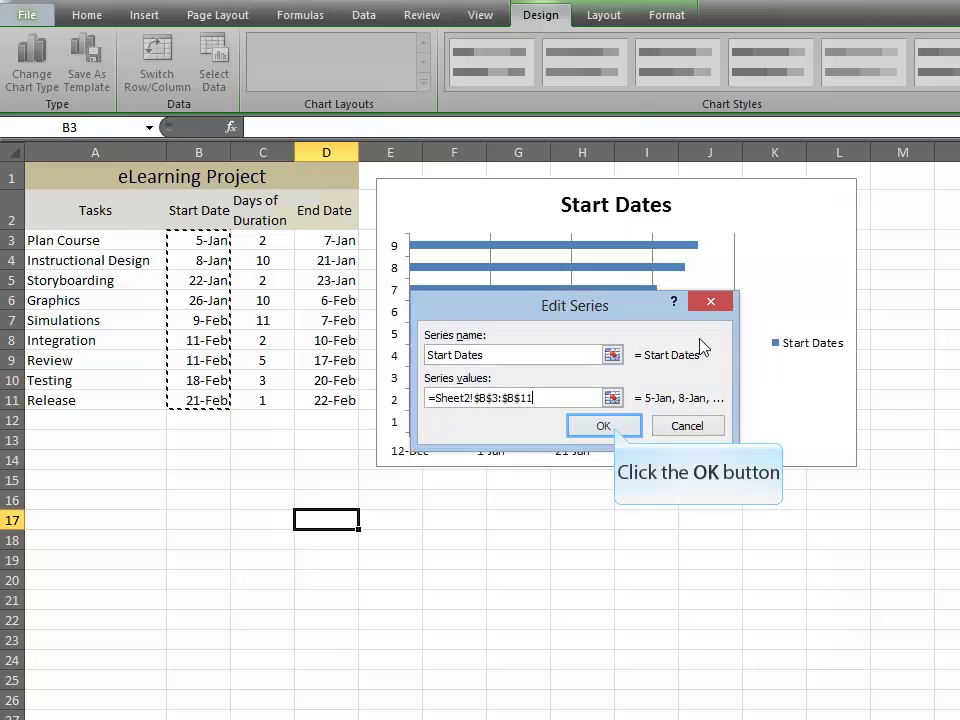
{"action": "left_click", "coordinate": [614, 427]}
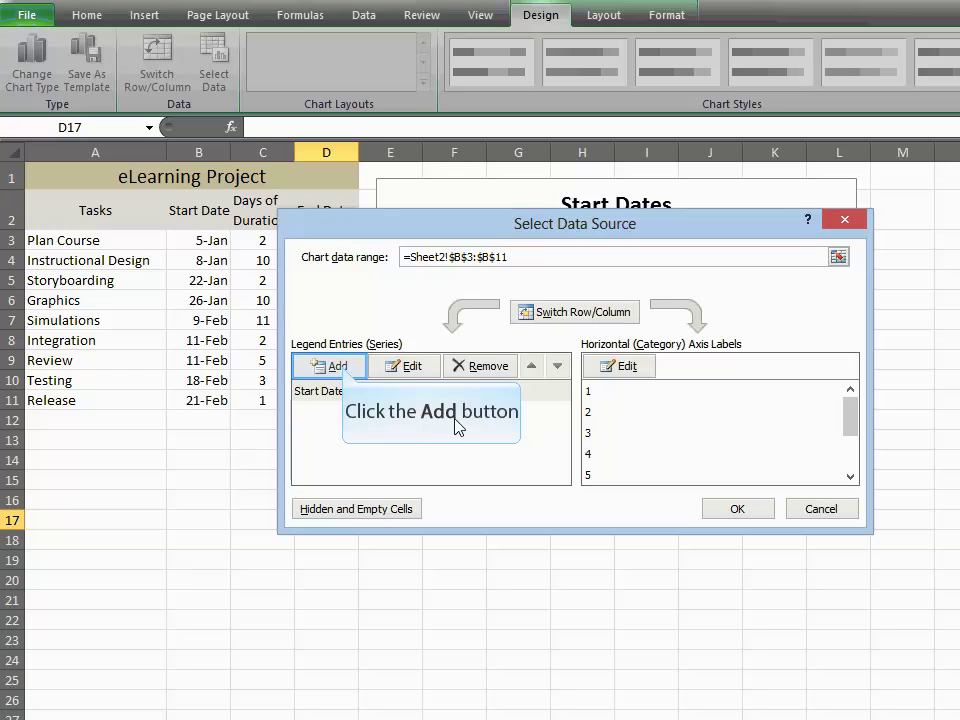
- Add a second series named 'Duration' using the durations in C3:C11 as values
{"action": "left_click", "coordinate": [336, 367]}
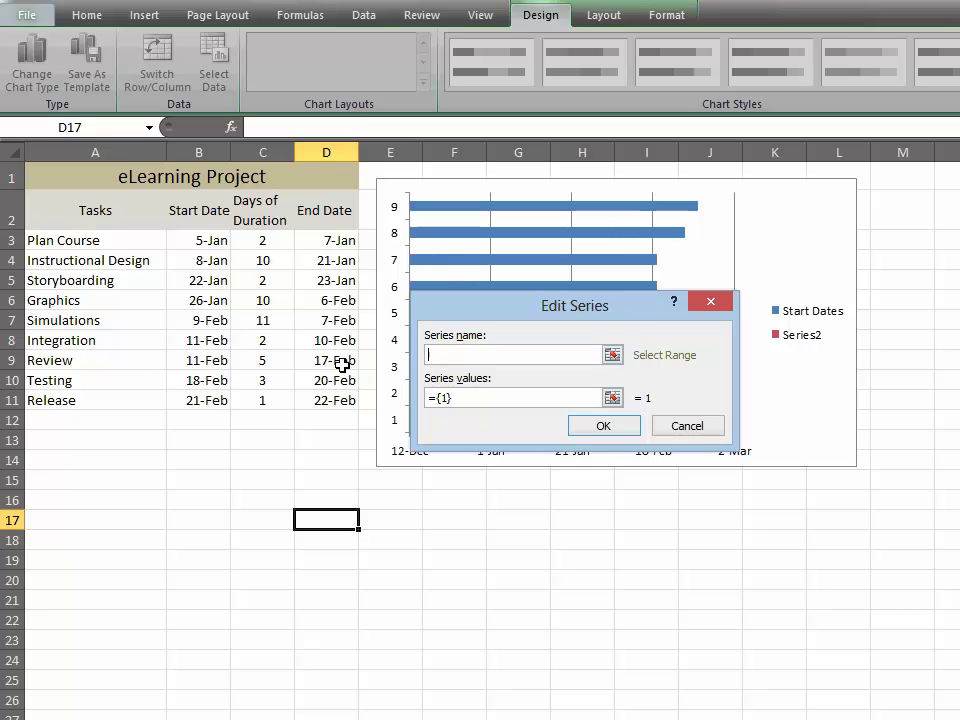
{"action": "type", "text": "Duration"}
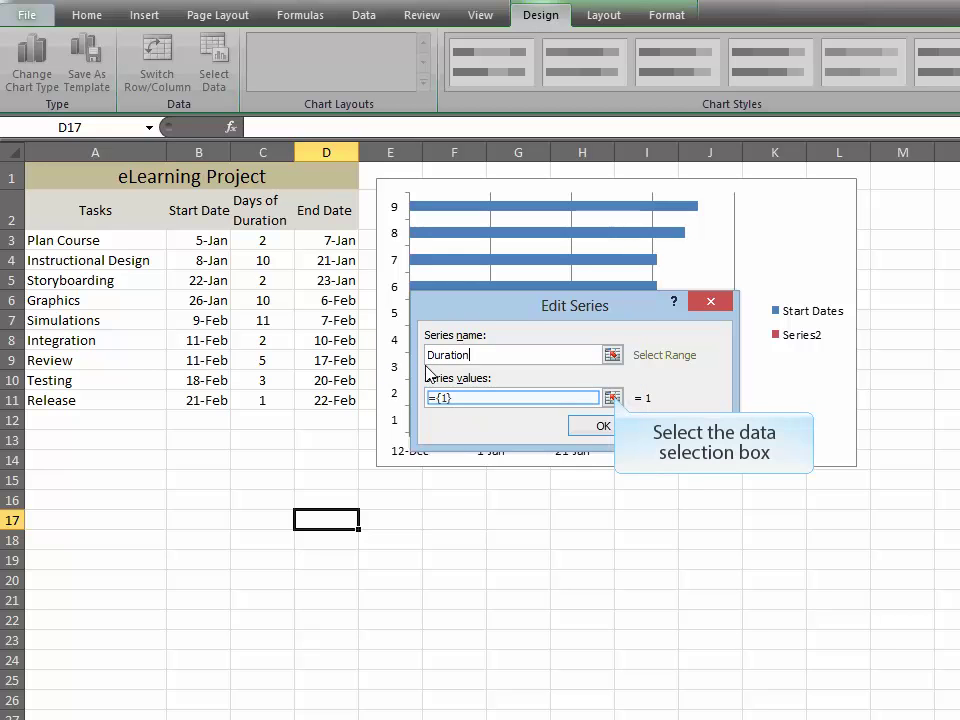
{"action": "left_click", "coordinate": [612, 397]}
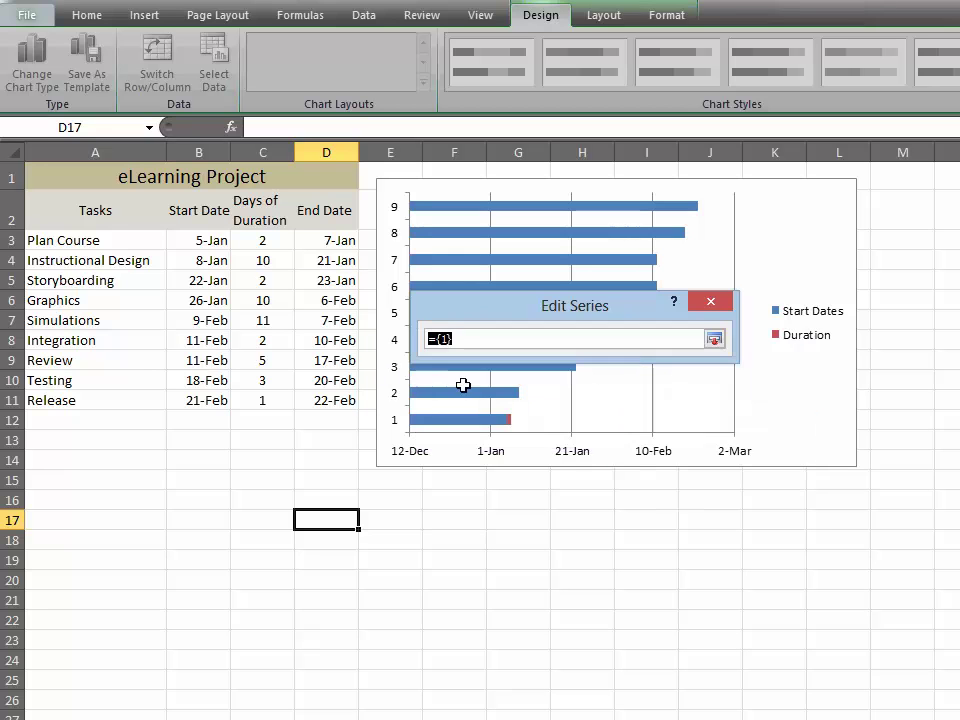
{"action": "left_click_drag", "start_coordinate": [270, 240], "coordinate": [274, 400]}
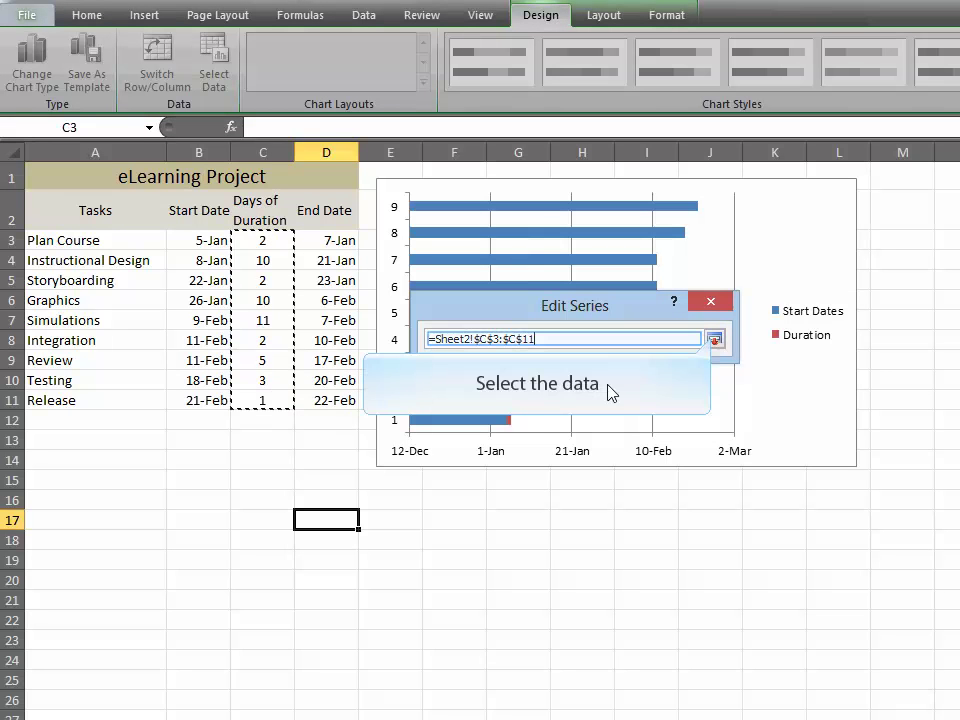
{"action": "left_click", "coordinate": [714, 340]}
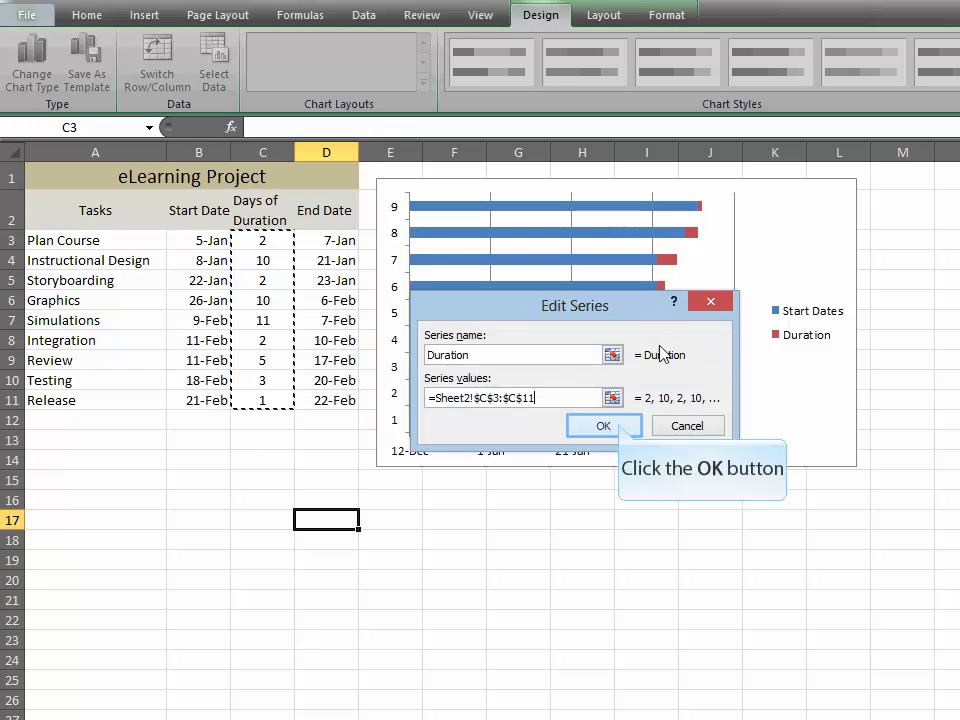
{"action": "left_click", "coordinate": [603, 426]}
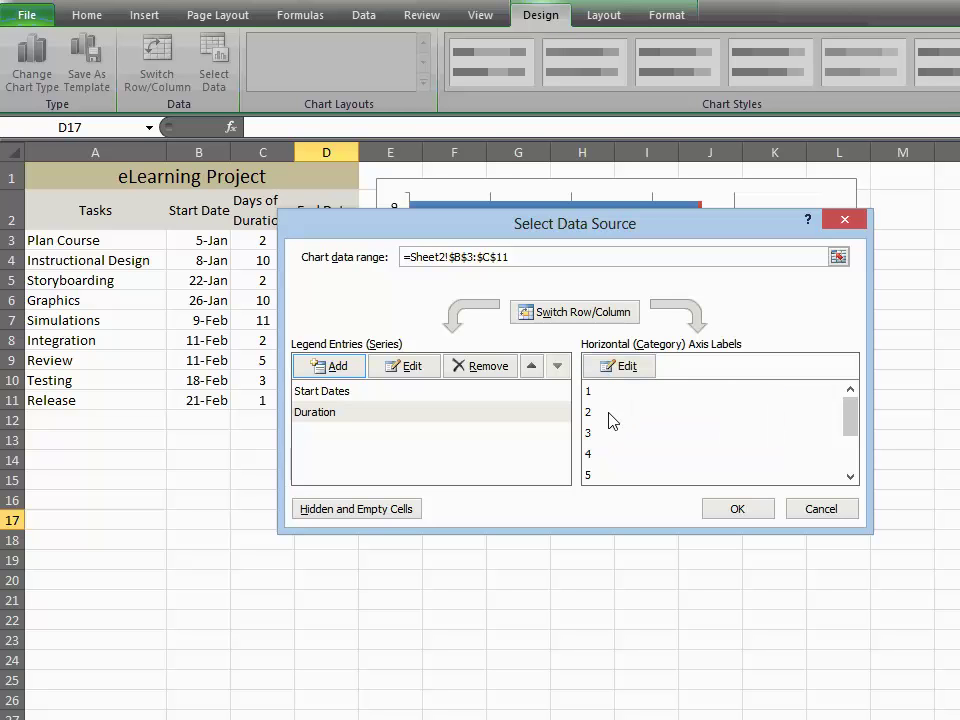
- Set the category axis labels to the task names in A3:A11 and apply the data changes
{"action": "left_click", "coordinate": [618, 367]}
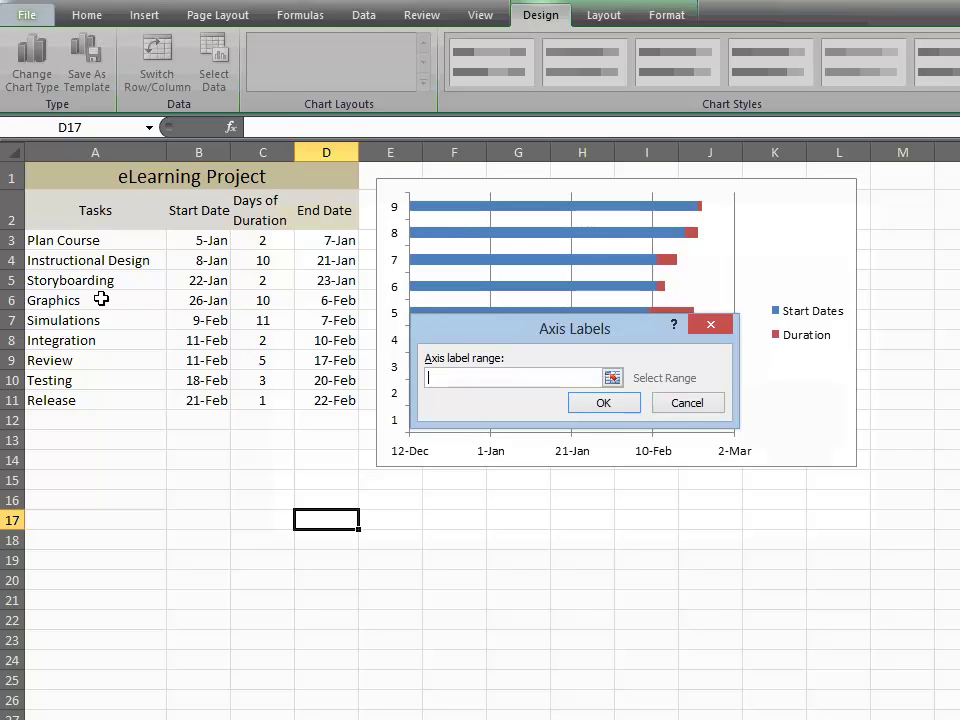
{"action": "left_click_drag", "start_coordinate": [68, 243], "coordinate": [76, 410]}
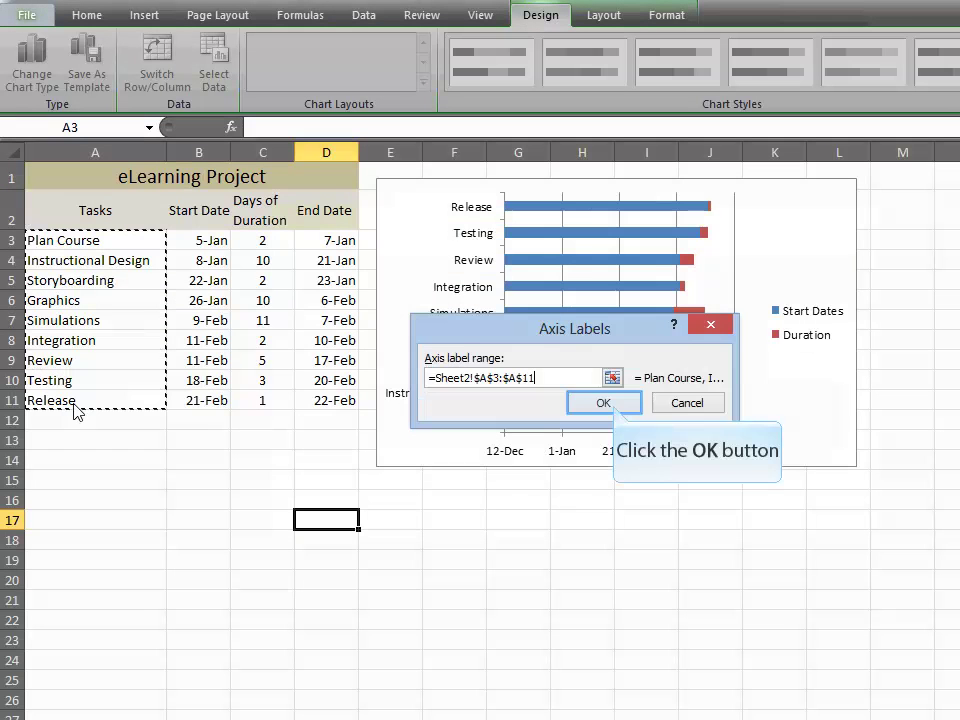
{"action": "left_click", "coordinate": [605, 404]}
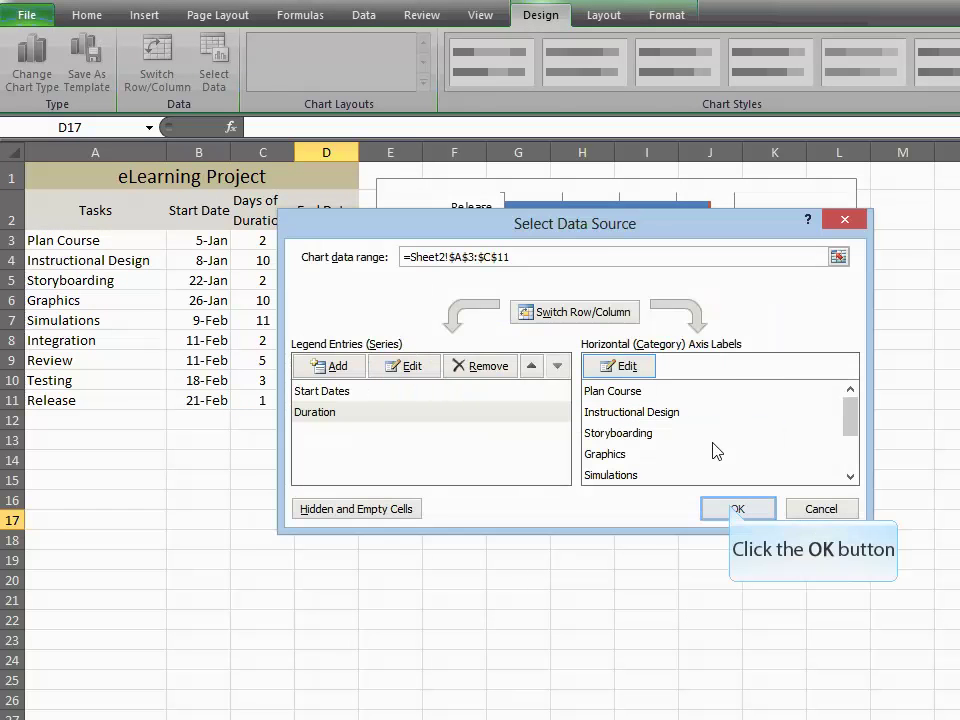
{"action": "left_click", "coordinate": [736, 509]}
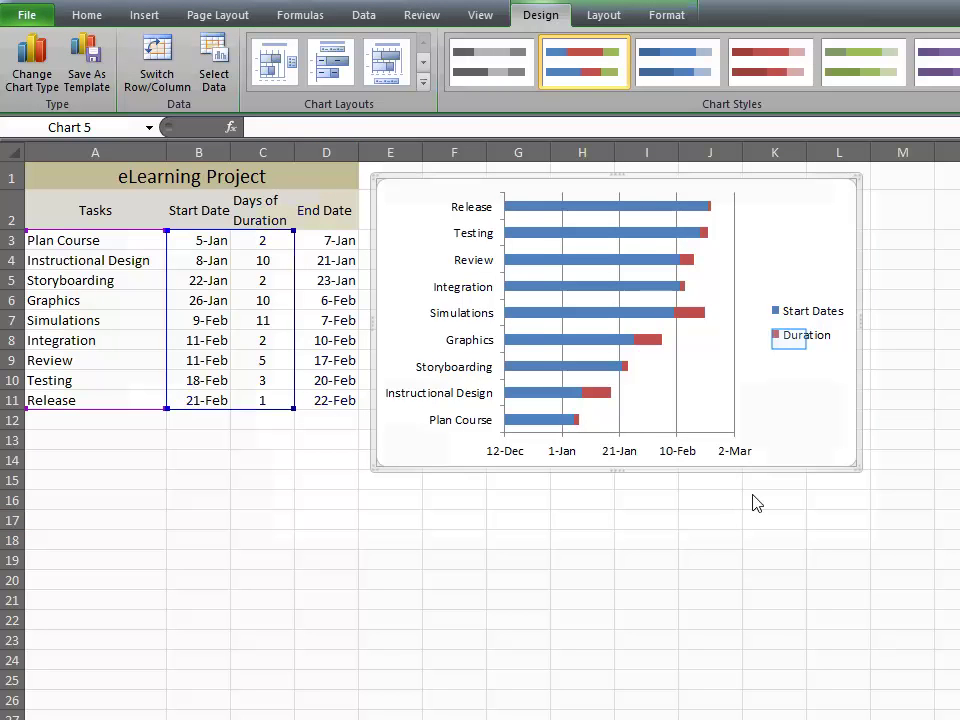
- Delete the legend and resize the chart to span columns E through M
{"action": "left_click", "coordinate": [790, 343]}
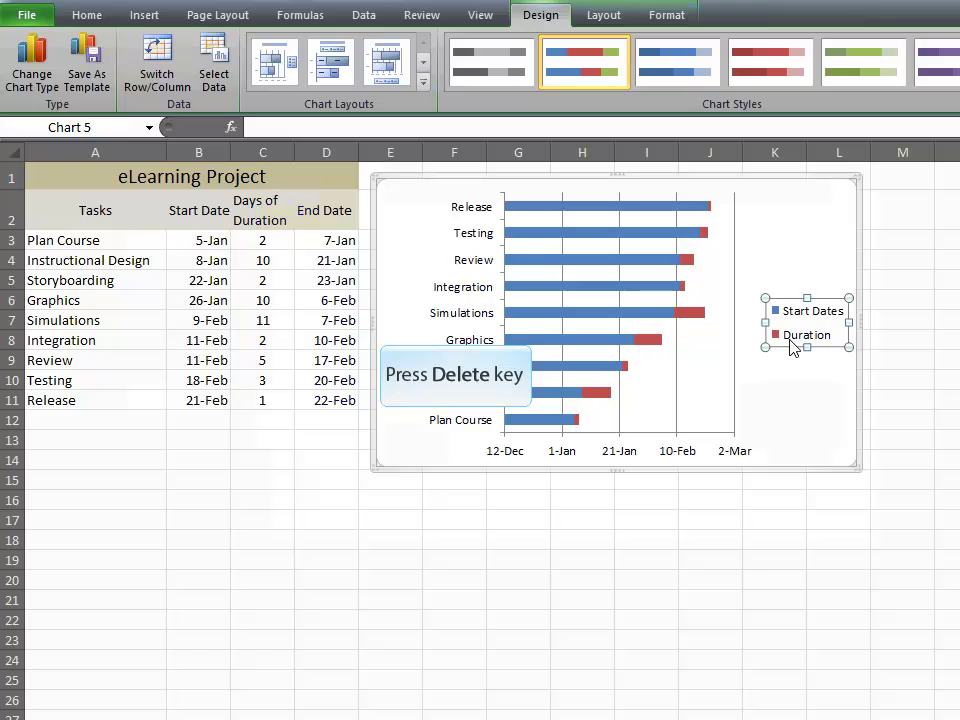
{"action": "key", "text": "Delete"}
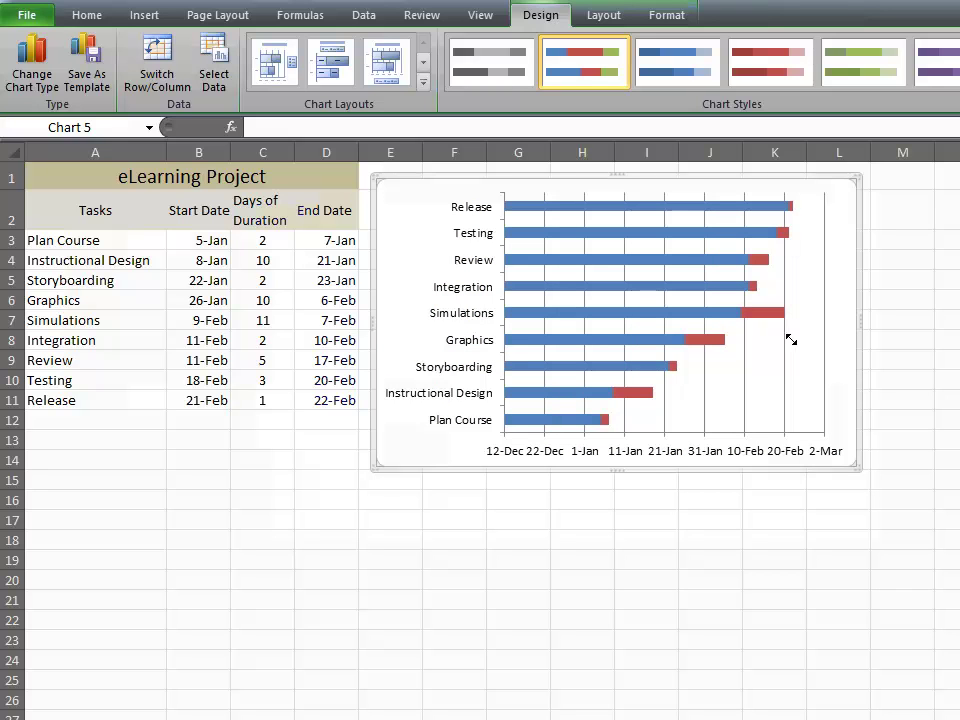
{"action": "left_click_drag", "start_coordinate": [856, 465], "coordinate": [934, 502]}
{"action": "left_click", "coordinate": [437, 537]}
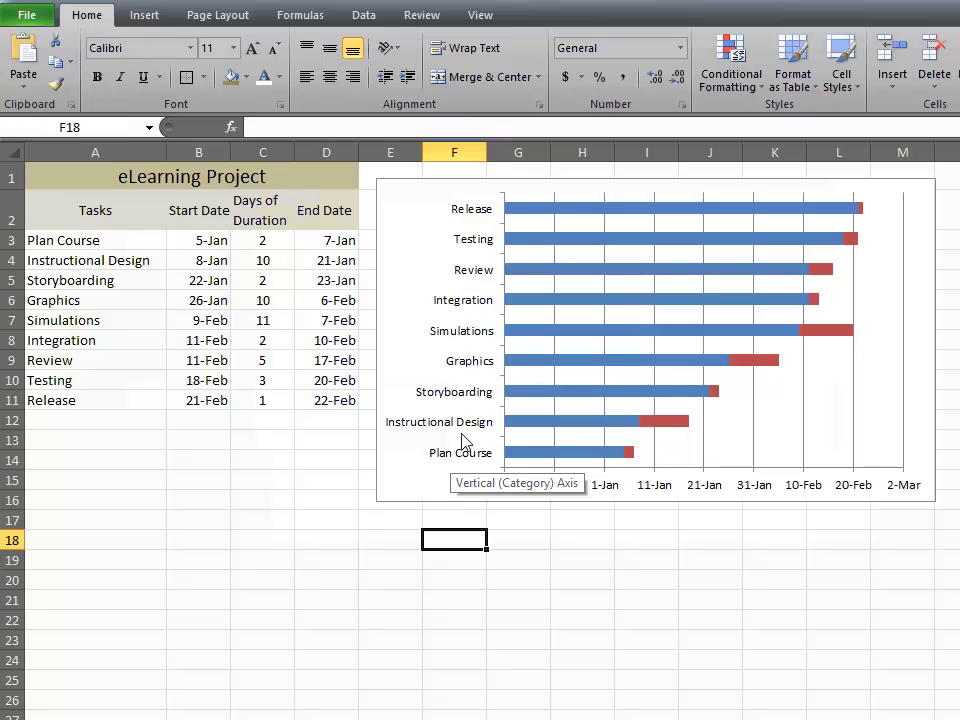
- Turn on 'Categories in reverse order' for the vertical task axis
{"action": "double_click", "coordinate": [470, 305]}
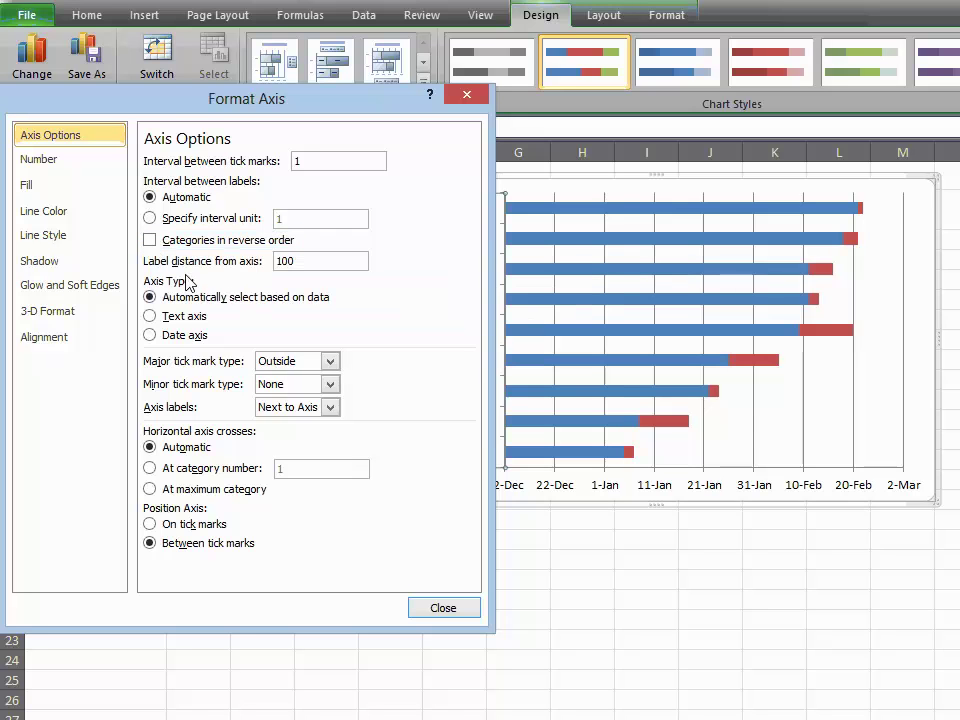
{"action": "left_click", "coordinate": [150, 241]}
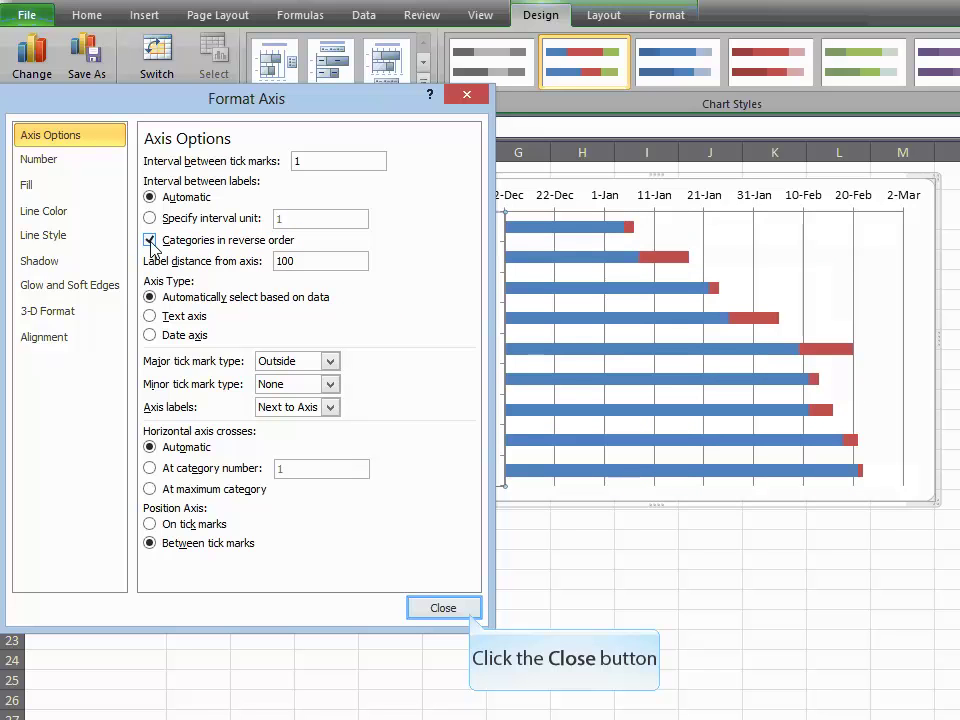
{"action": "left_click", "coordinate": [470, 612]}
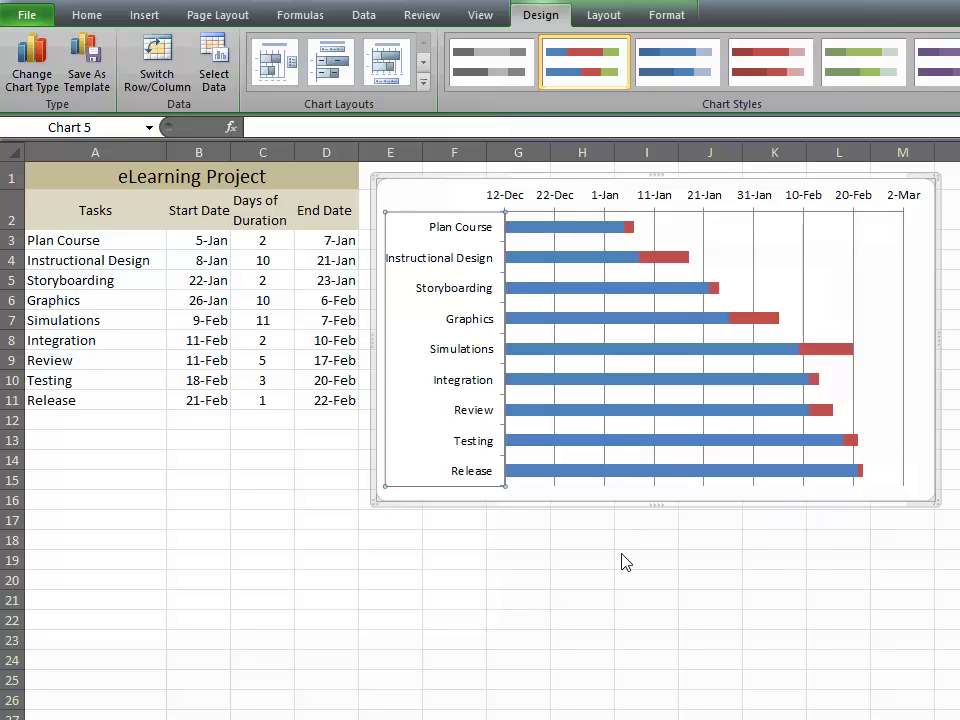
- Give the blue Start Dates bars No fill and No line for the border
{"action": "double_click", "coordinate": [644, 472]}
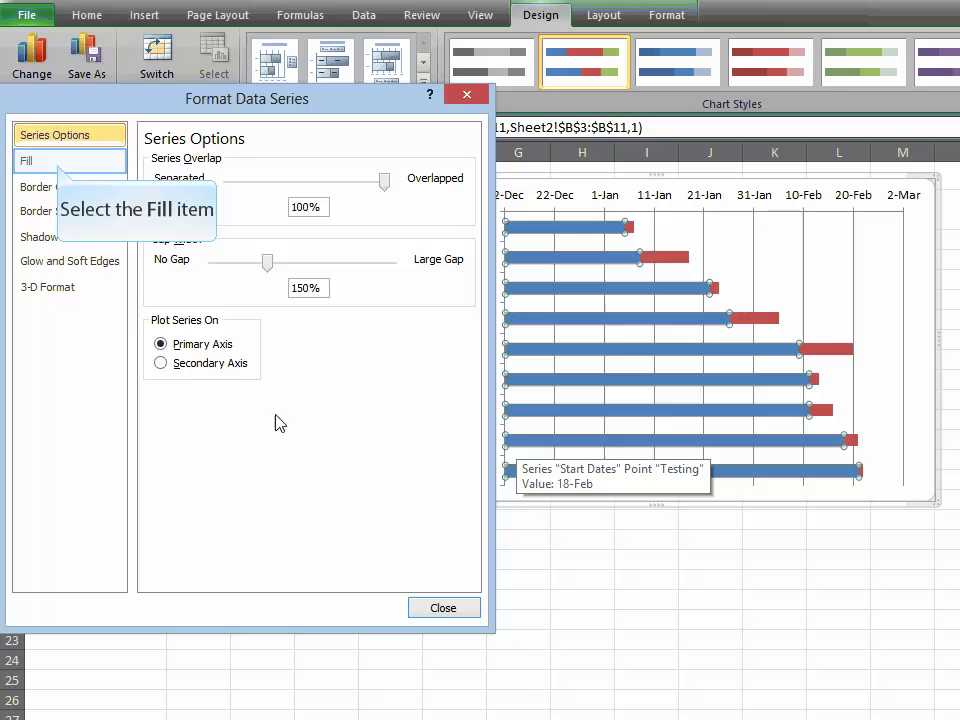
{"action": "left_click", "coordinate": [59, 169]}
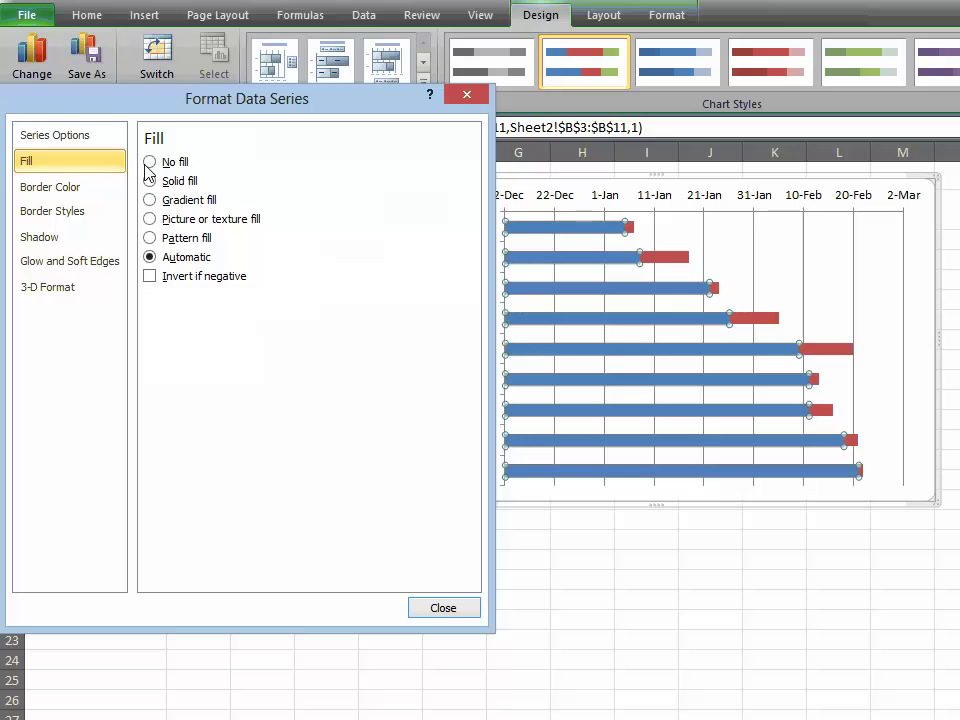
{"action": "left_click", "coordinate": [148, 164]}
{"action": "left_click", "coordinate": [82, 190]}
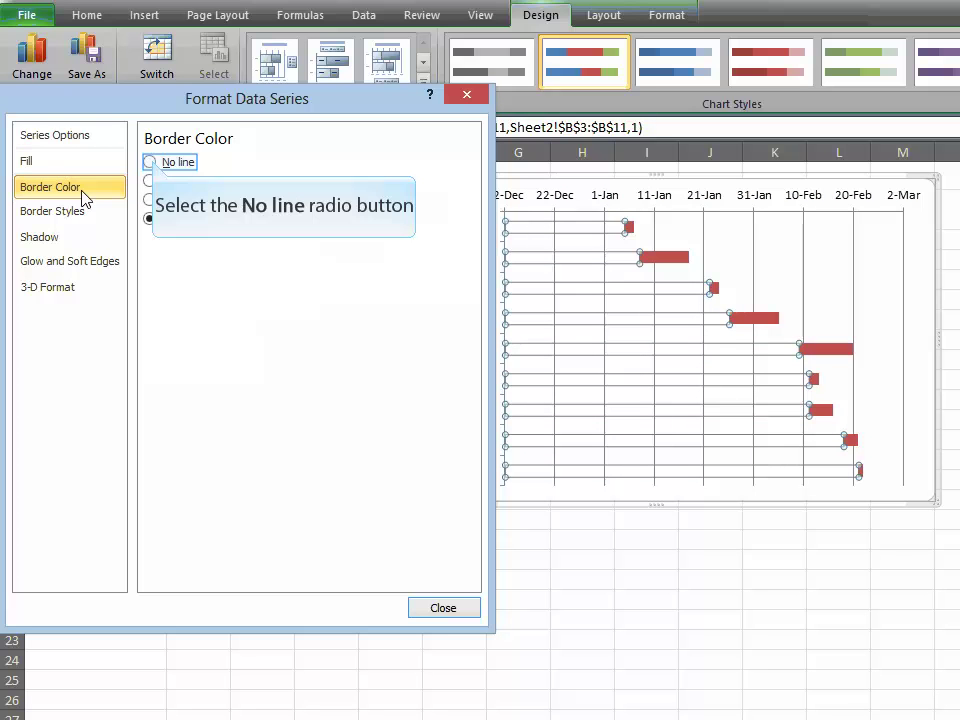
{"action": "left_click", "coordinate": [150, 161]}
{"action": "left_click", "coordinate": [443, 610]}
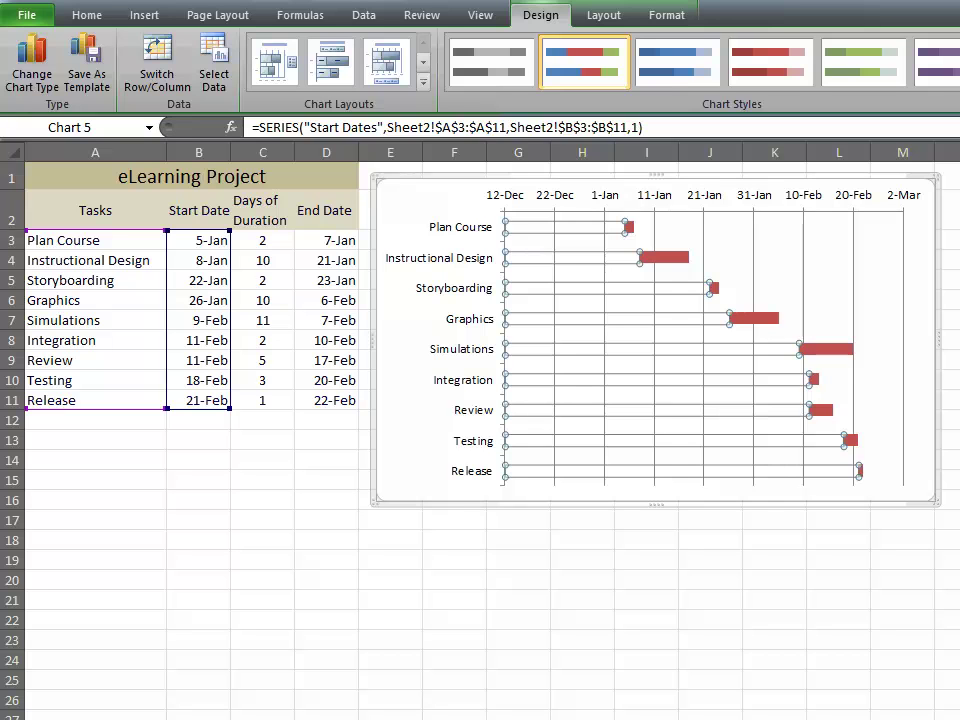
{"action": "left_click", "coordinate": [582, 539]}
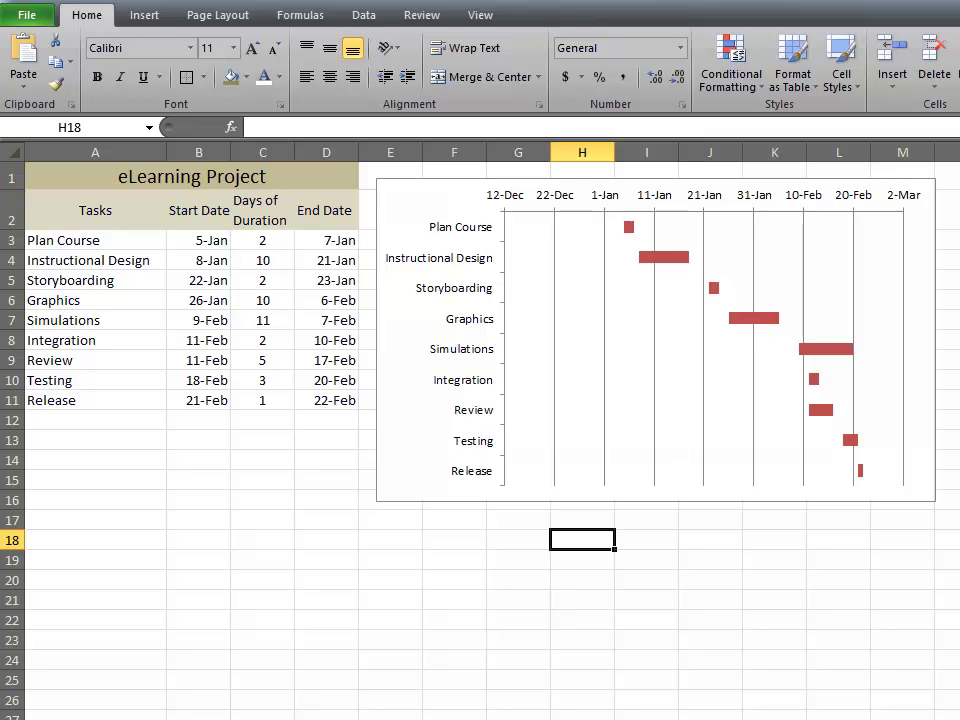
- Format B3 as General to reveal serial 41644, then undo to restore the date
{"action": "left_click", "coordinate": [198, 240]}
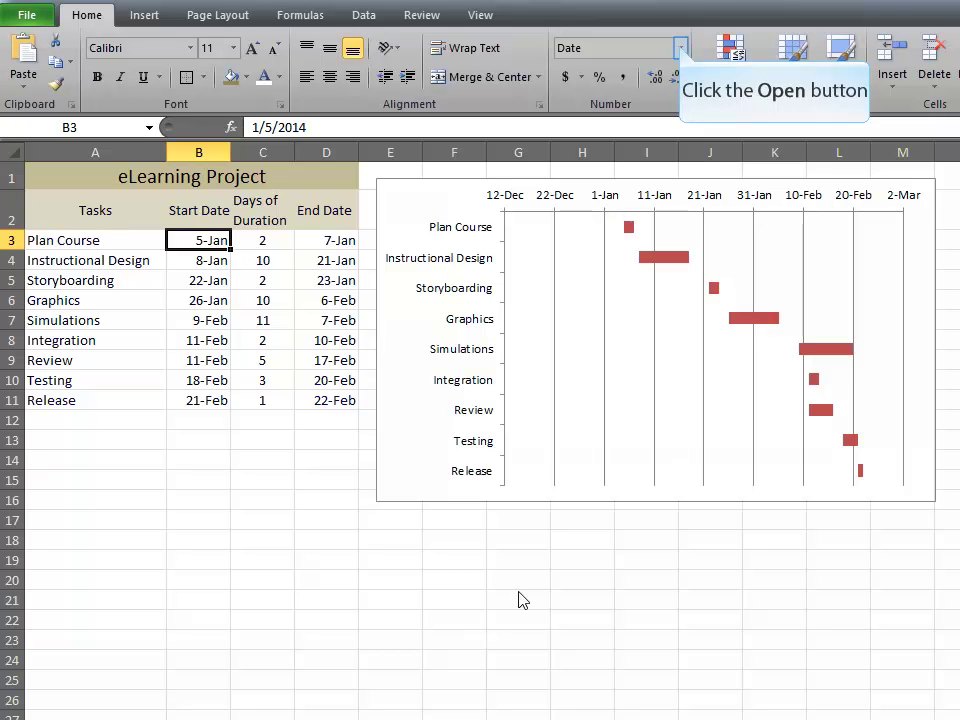
{"action": "left_click", "coordinate": [680, 48]}
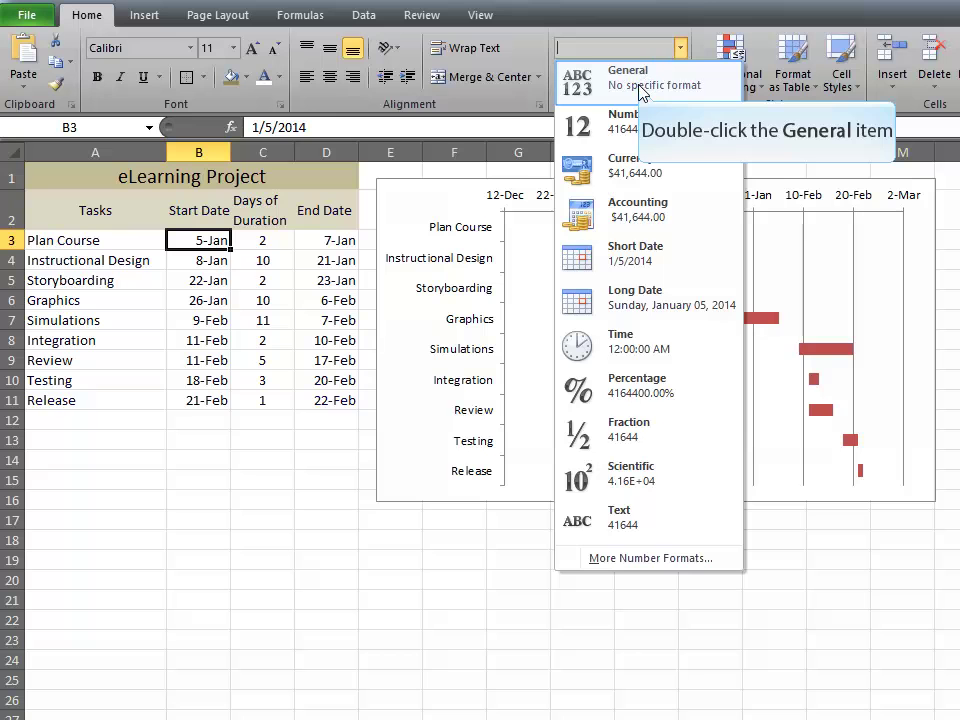
{"action": "double_click", "coordinate": [638, 88]}
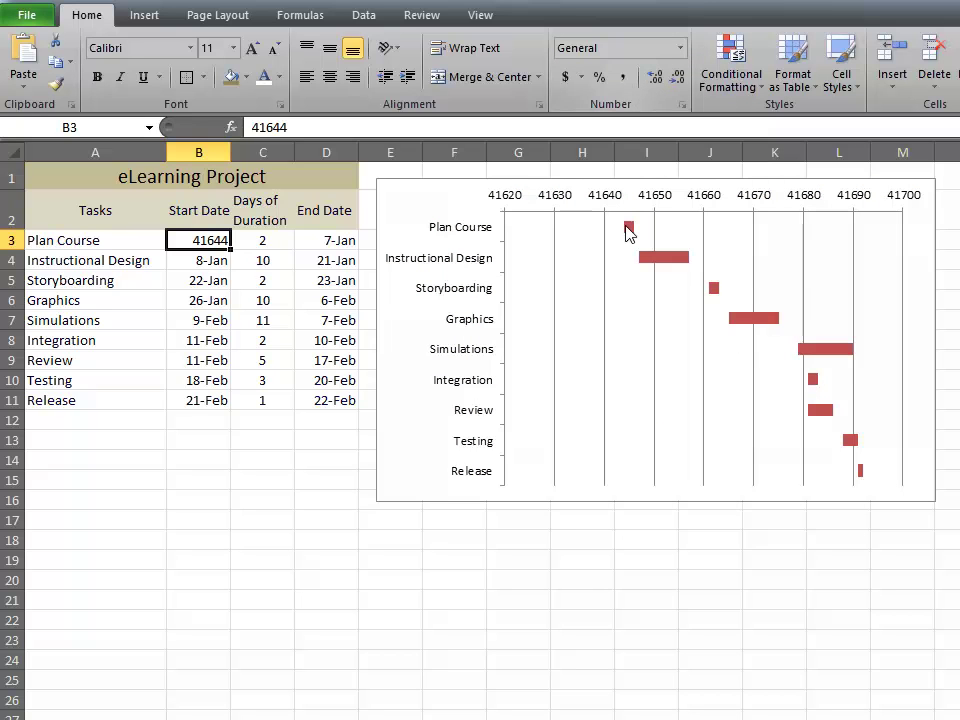
{"action": "mouse_move", "coordinate": [626, 228]}
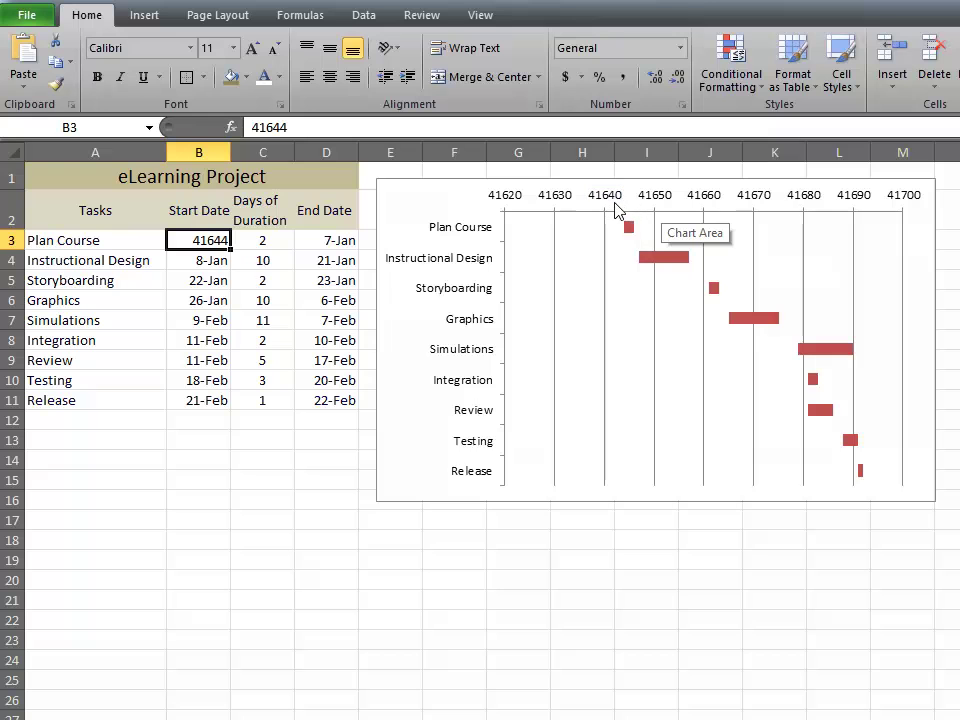
{"action": "key", "text": "ctrl+z"}
- Fix the date axis minimum at 41644 and the major unit at 7
{"action": "double_click", "coordinate": [606, 196]}
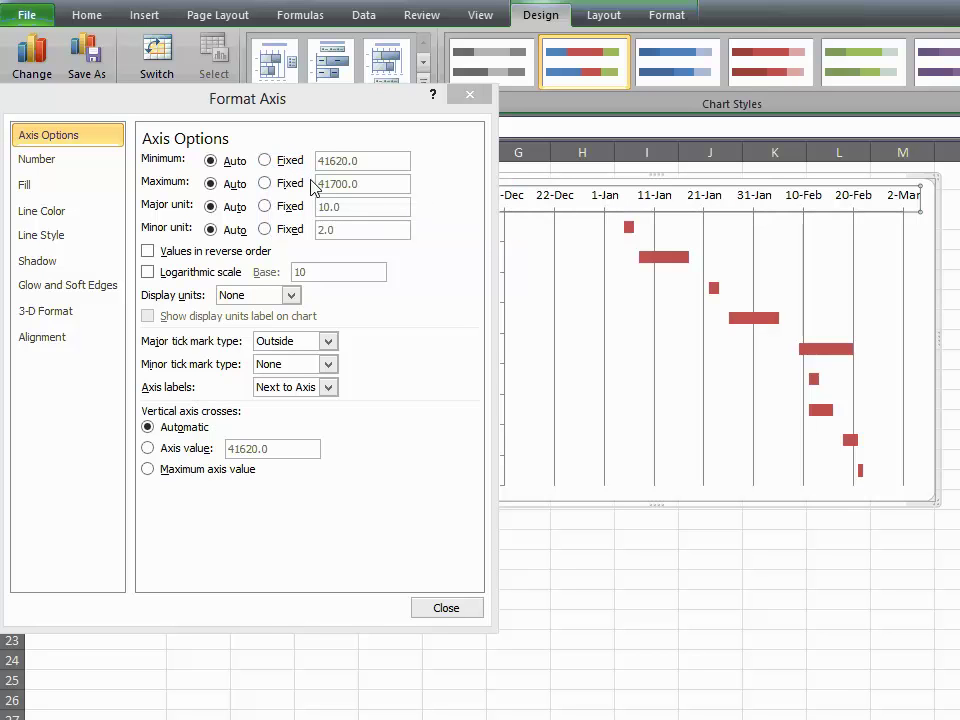
{"action": "left_click", "coordinate": [268, 162]}
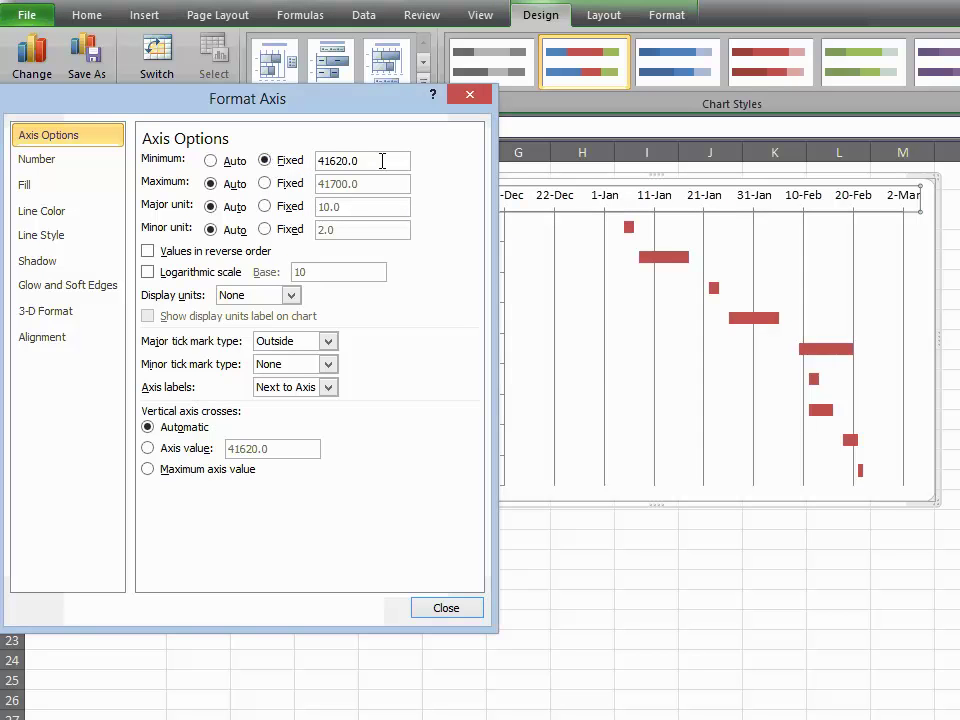
{"action": "left_click_drag", "start_coordinate": [392, 161], "coordinate": [311, 160]}
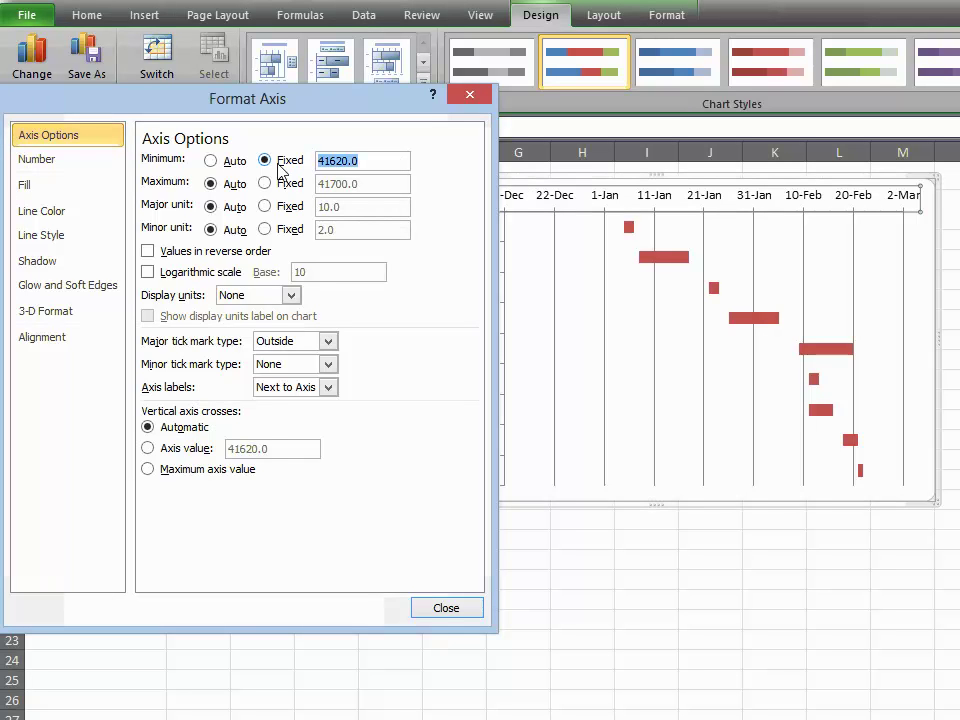
{"action": "type", "text": "41644"}
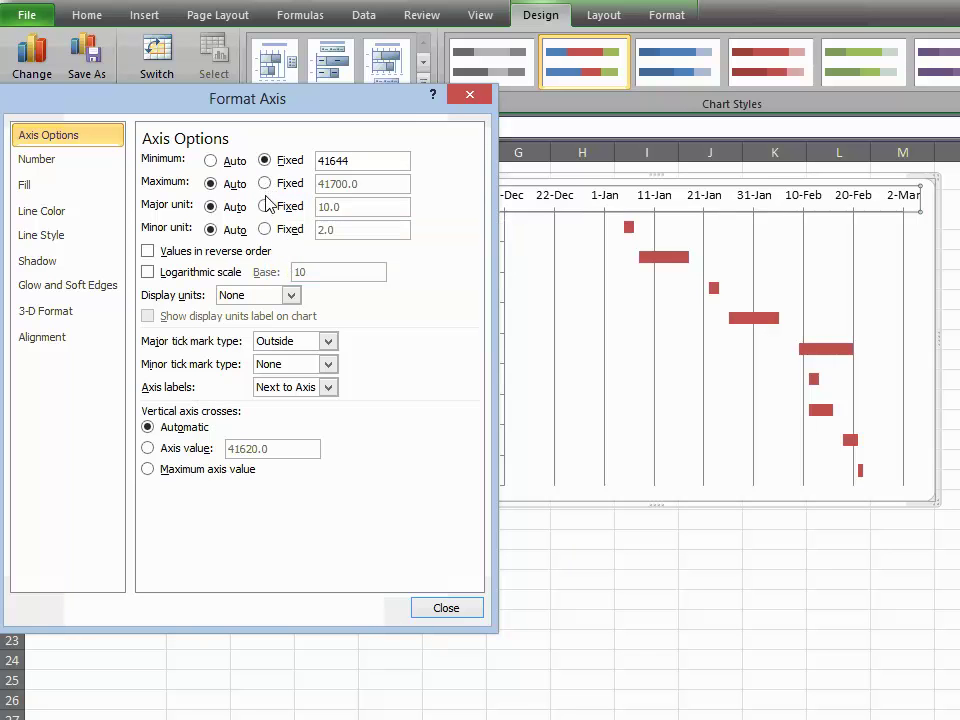
{"action": "left_click", "coordinate": [266, 206]}
{"action": "left_click_drag", "start_coordinate": [360, 209], "coordinate": [310, 207]}
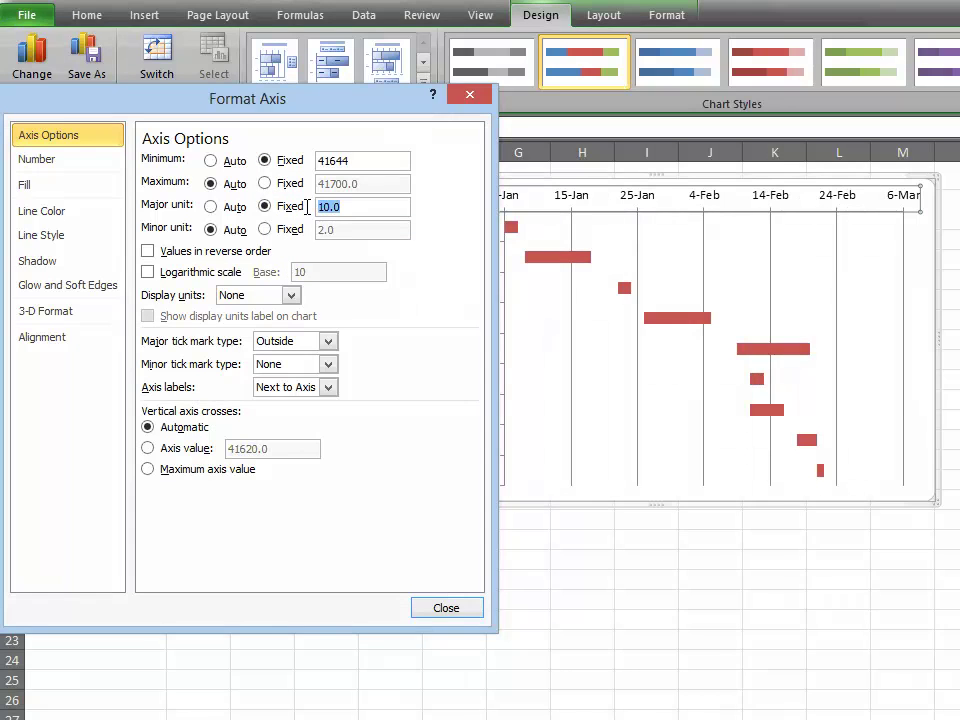
{"action": "type", "text": "7"}
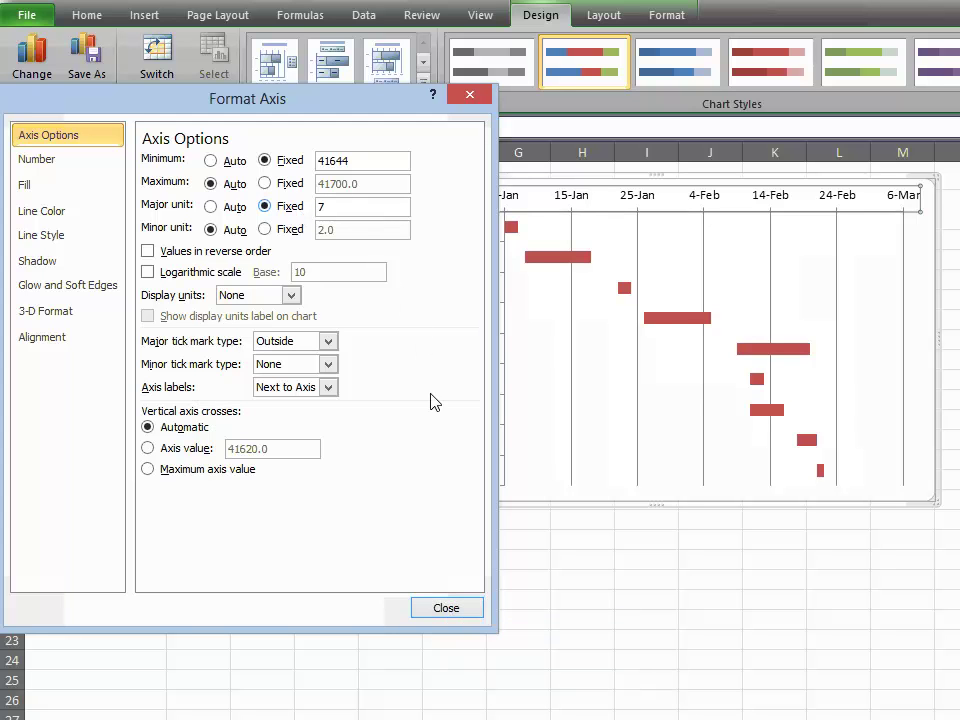
{"action": "left_click", "coordinate": [448, 609]}
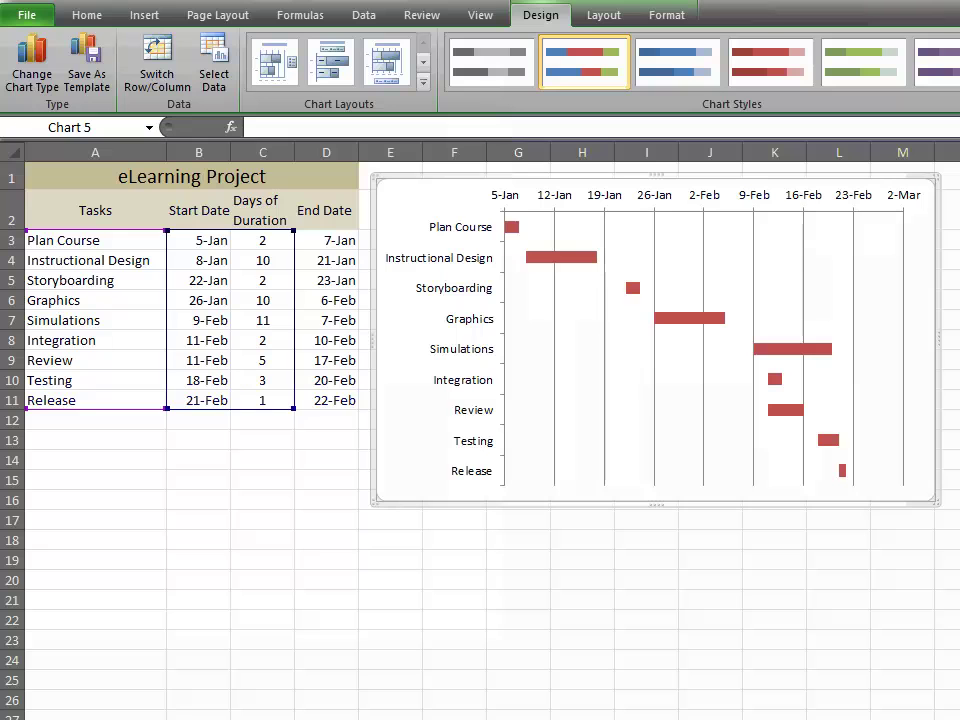